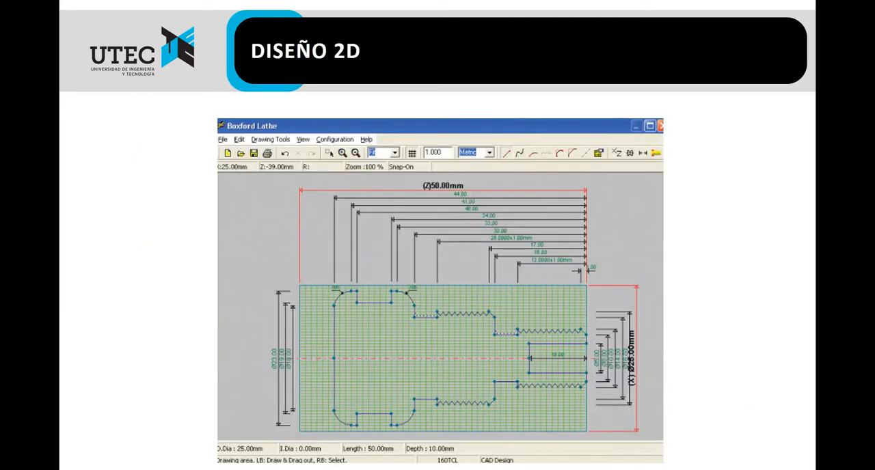
Switch to Boxford V10 CAD/CAM, select the MT2i lathe and review its tool library.
{"action": "key", "text": "alt+Tab"}
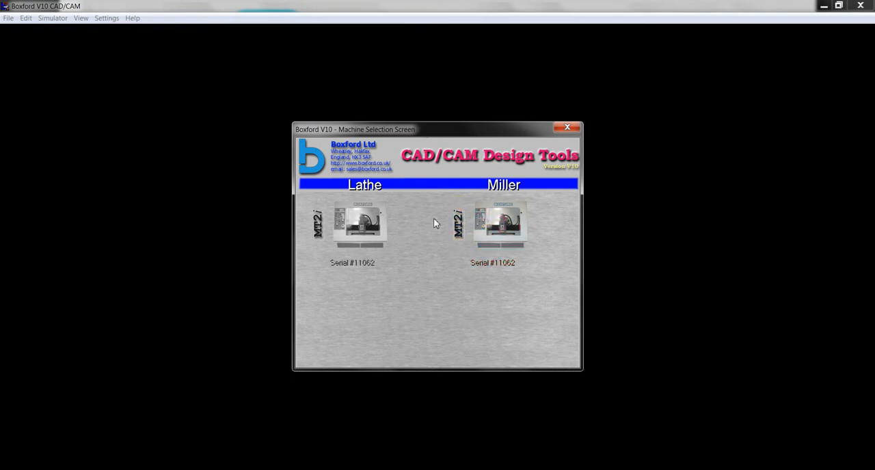
{"action": "left_click", "coordinate": [375, 224]}
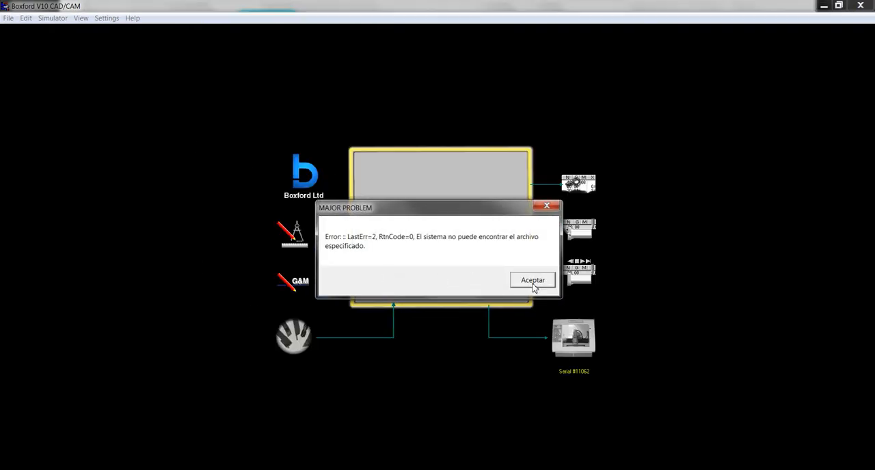
{"action": "left_click", "coordinate": [532, 281]}
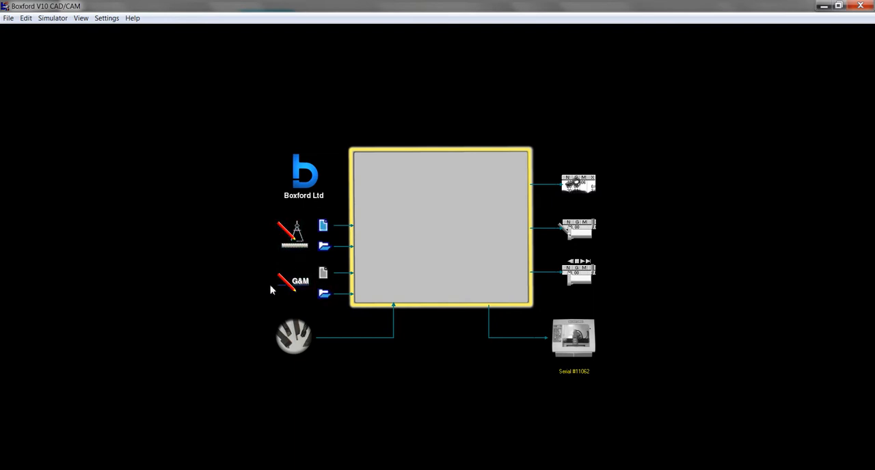
{"action": "left_click", "coordinate": [301, 334]}
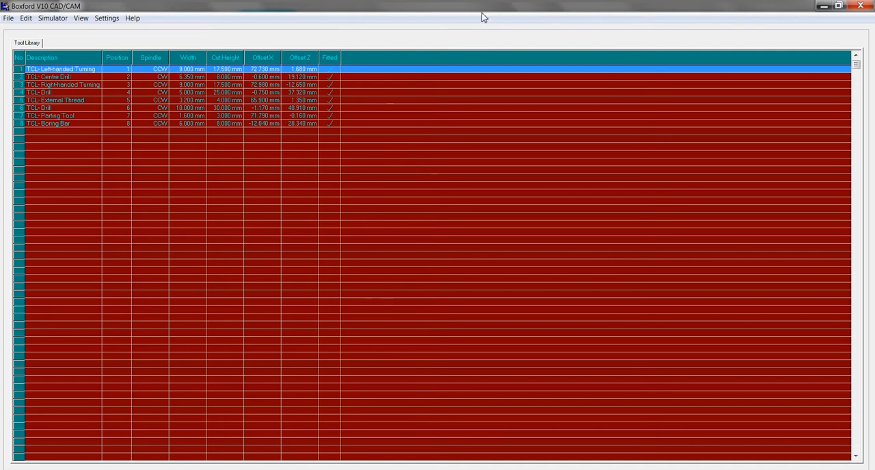
{"action": "left_click", "coordinate": [860, 5]}
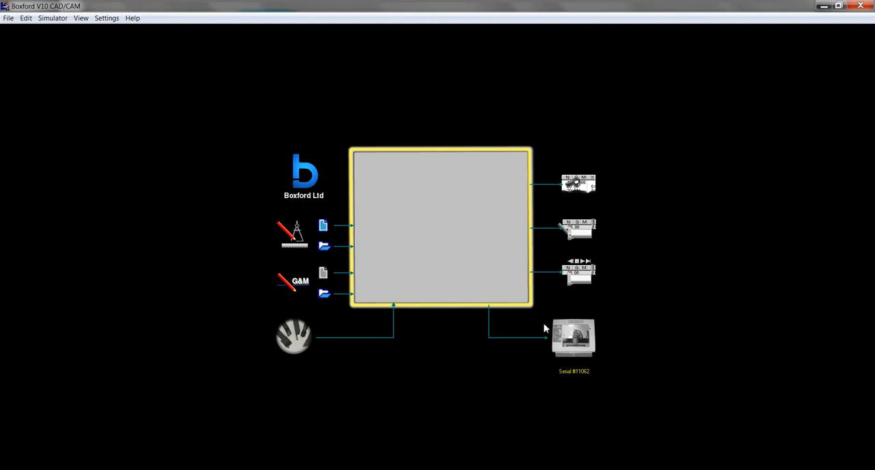
Start a new CAD design and set the billet's length to 100 mm with Metric units.
{"action": "left_click", "coordinate": [323, 226]}
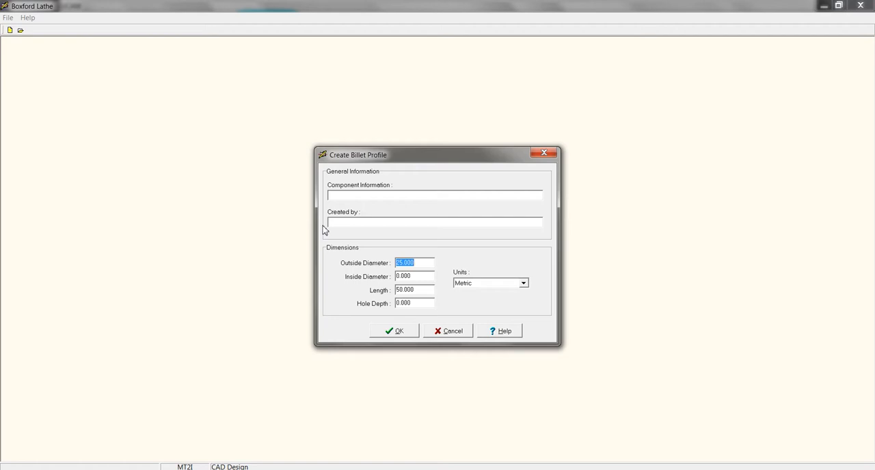
{"action": "left_click", "coordinate": [419, 263]}
{"action": "left_click", "coordinate": [430, 264]}
{"action": "double_click", "coordinate": [421, 264]}
{"action": "left_click", "coordinate": [419, 266]}
{"action": "left_click_drag", "start_coordinate": [413, 263], "coordinate": [363, 262]}
{"action": "left_click", "coordinate": [425, 290]}
{"action": "left_click_drag", "start_coordinate": [422, 289], "coordinate": [369, 289]}
{"action": "type", "text": "100"}
{"action": "left_click", "coordinate": [511, 284]}
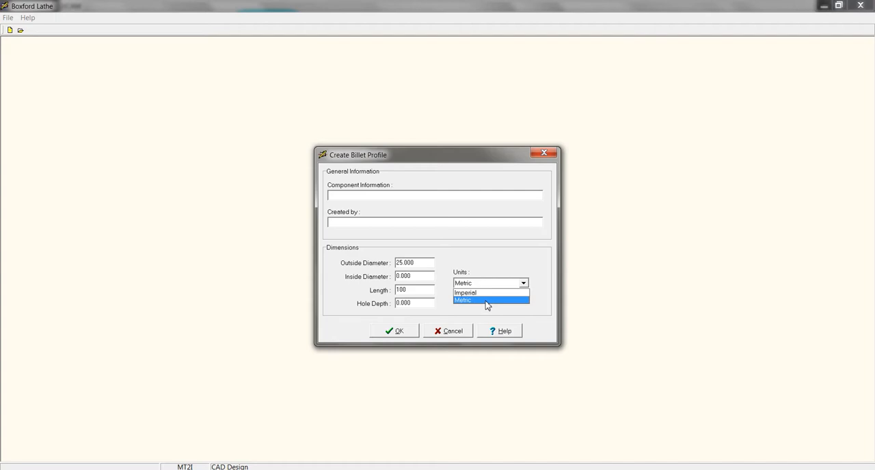
{"action": "left_click", "coordinate": [487, 300]}
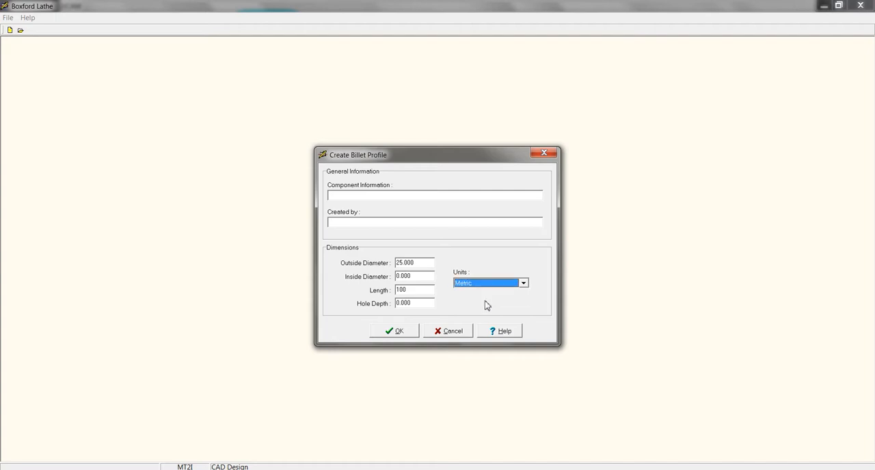
Set the component information to PEON, enter the creator's initials and create the billet.
{"action": "left_click", "coordinate": [372, 194]}
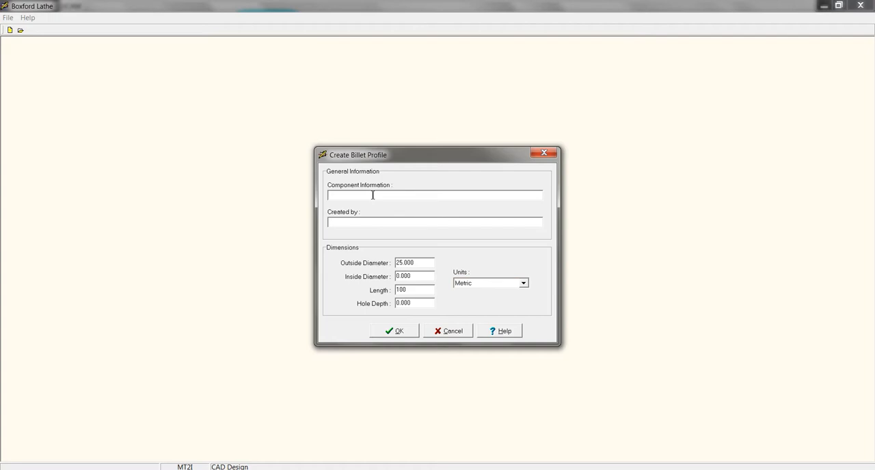
{"action": "type", "text": "PEON"}
{"action": "left_click", "coordinate": [392, 222]}
{"action": "type", "text": "JC"}
{"action": "left_click", "coordinate": [399, 337]}
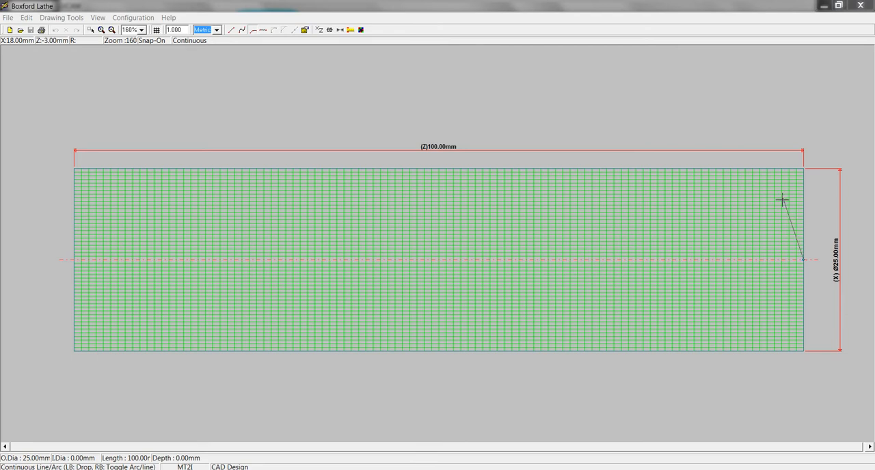
Draw a continuous-line nose from the centreline at Z0 through Ø13 at Z-3 and Ø17 at about Z-9 to Ø17 at about Z-12.
{"action": "left_click", "coordinate": [389, 169]}
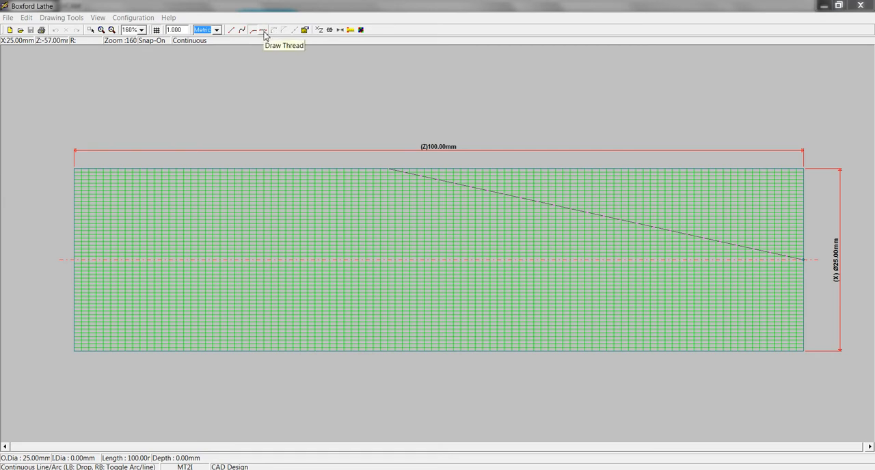
{"action": "left_click", "coordinate": [781, 213]}
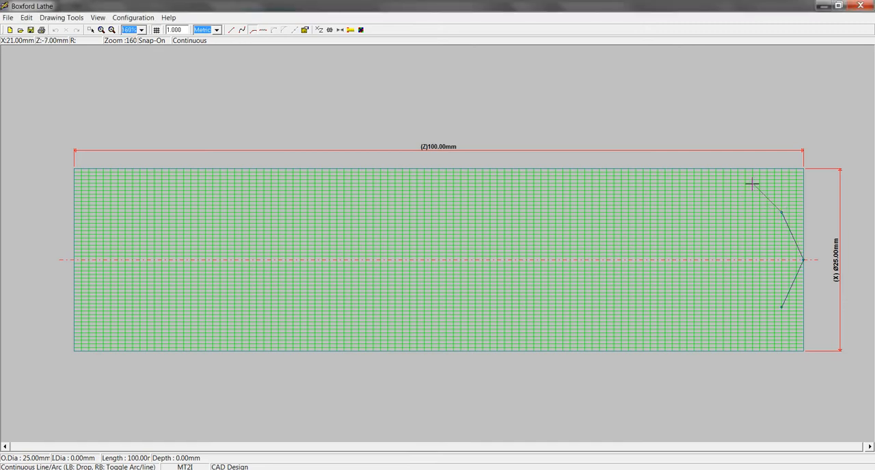
{"action": "left_click", "coordinate": [738, 199]}
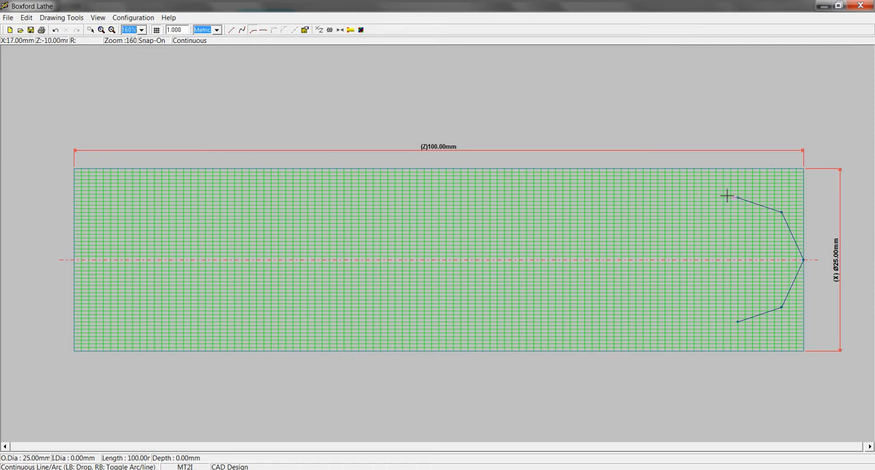
{"action": "left_click", "coordinate": [716, 198]}
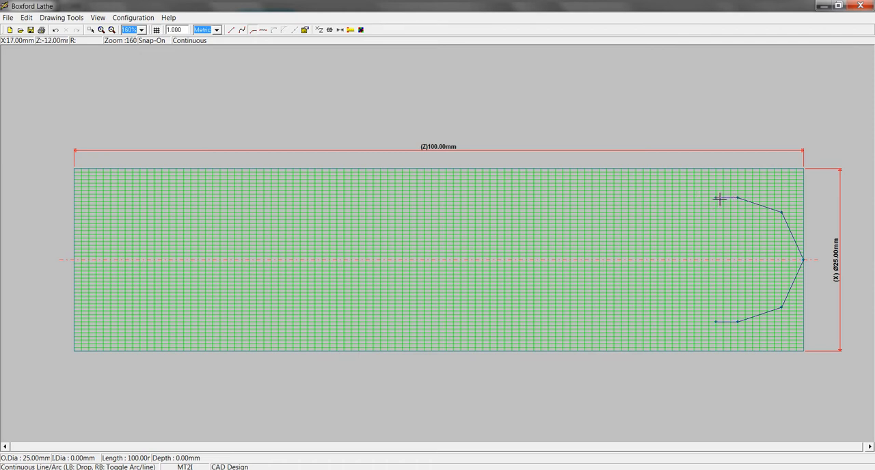
Add a left-handed thread about 14 mm long with a pitch of 1 from the end of the short Ø17 straight.
{"action": "left_click", "coordinate": [264, 30]}
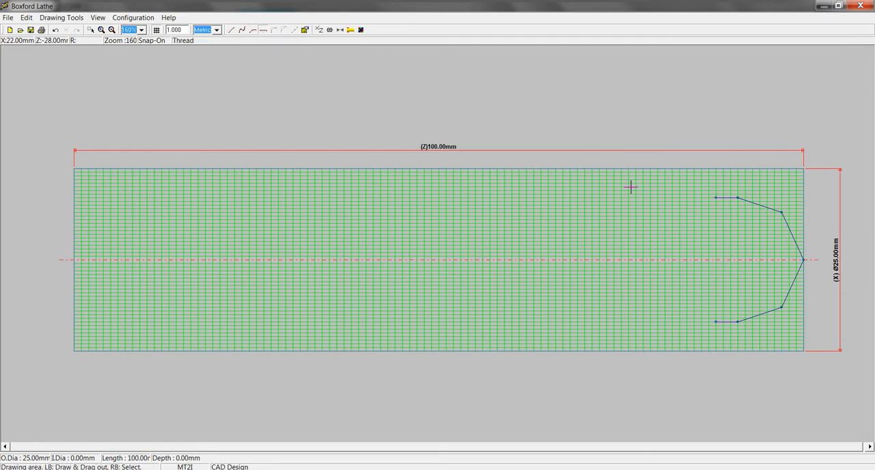
{"action": "left_click_drag", "start_coordinate": [715, 199], "coordinate": [617, 199]}
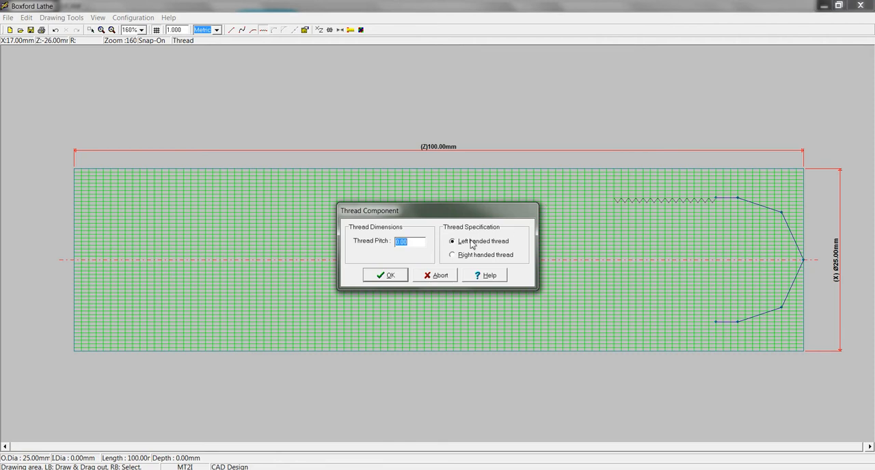
{"action": "type", "text": "6"}
{"action": "key", "text": "Return"}
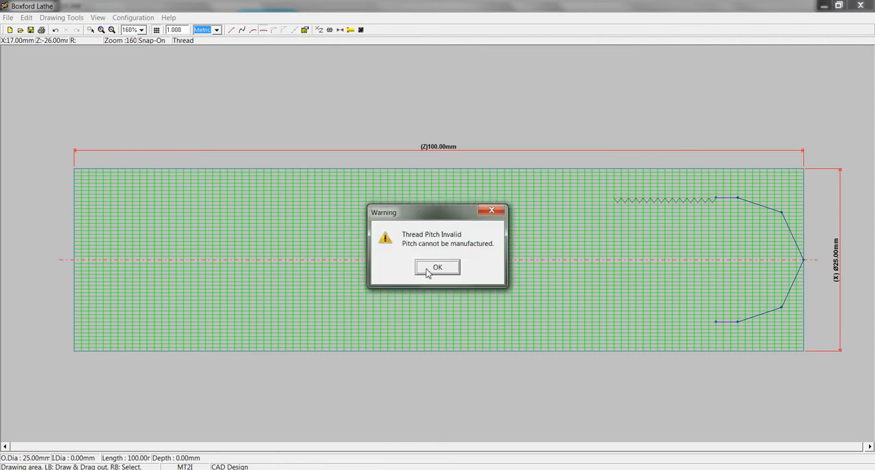
{"action": "left_click", "coordinate": [436, 267]}
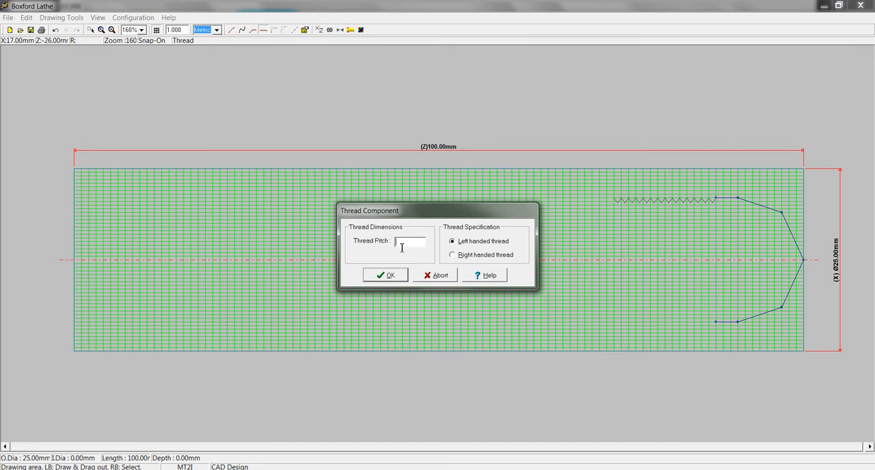
{"action": "type", "text": "1"}
{"action": "left_click", "coordinate": [376, 277]}
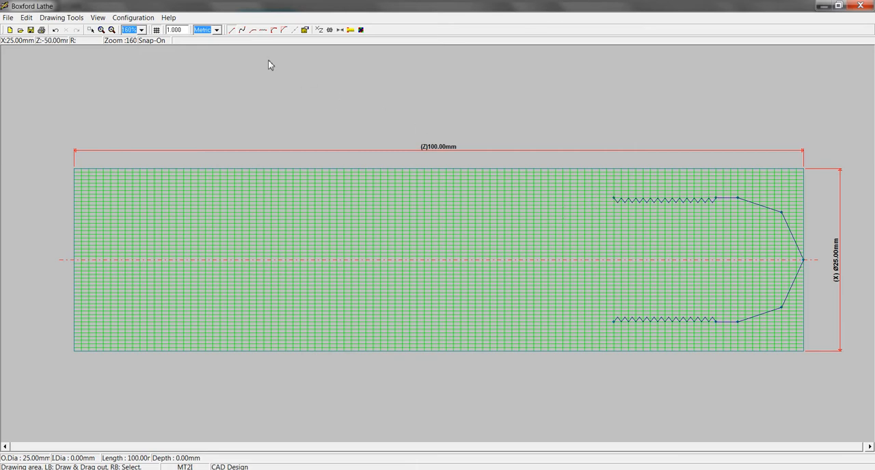
Draw an arc of about 17 mm radius from the thread's end, rising over 8 mm to Ø21.
{"action": "left_click", "coordinate": [242, 30]}
{"action": "left_click", "coordinate": [555, 183]}
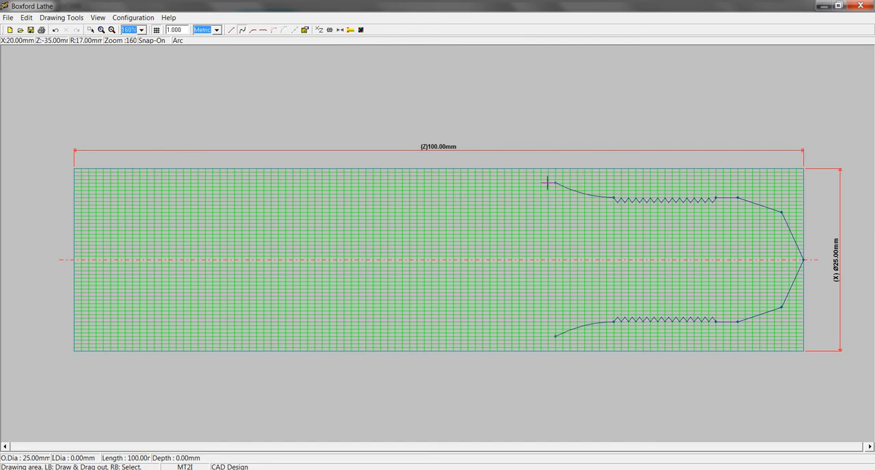
{"action": "right_click", "coordinate": [547, 196]}
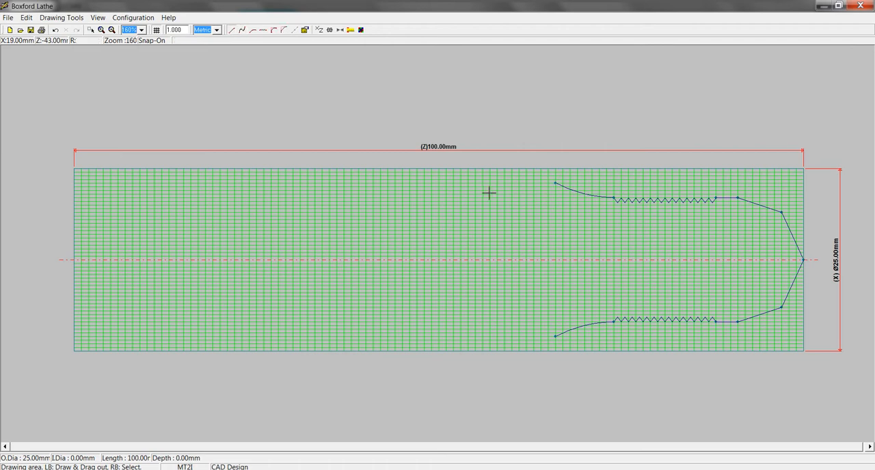
Draw lines for a 9 mm taper down to Ø18, a shoulder up to Ø23, a straight about 13 mm long and a closing face to the centreline.
{"action": "left_click", "coordinate": [230, 32]}
{"action": "left_click", "coordinate": [555, 183]}
{"action": "left_click", "coordinate": [489, 194]}
{"action": "left_click", "coordinate": [489, 195]}
{"action": "left_click", "coordinate": [496, 179]}
{"action": "left_click", "coordinate": [491, 178]}
{"action": "left_click", "coordinate": [395, 176]}
{"action": "left_click", "coordinate": [395, 169]}
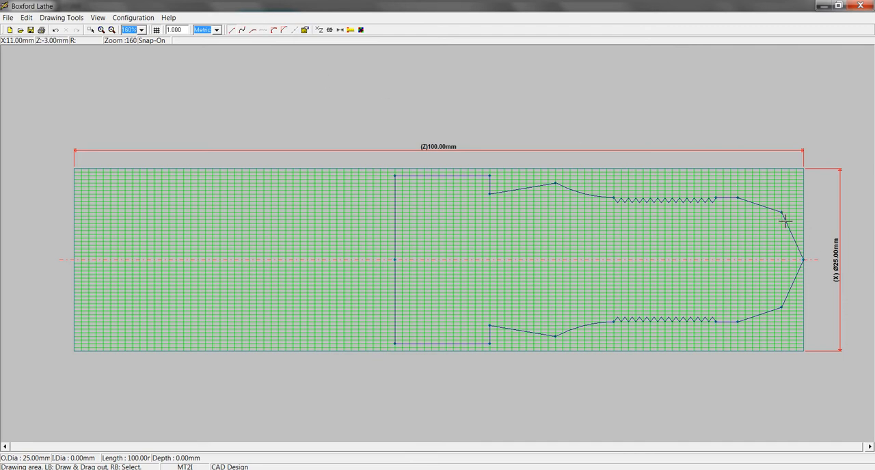
Fillet the nose corner at Ø13 and the corner where the Ø17 straight begins with a 2 mm radius.
{"action": "left_click", "coordinate": [275, 32]}
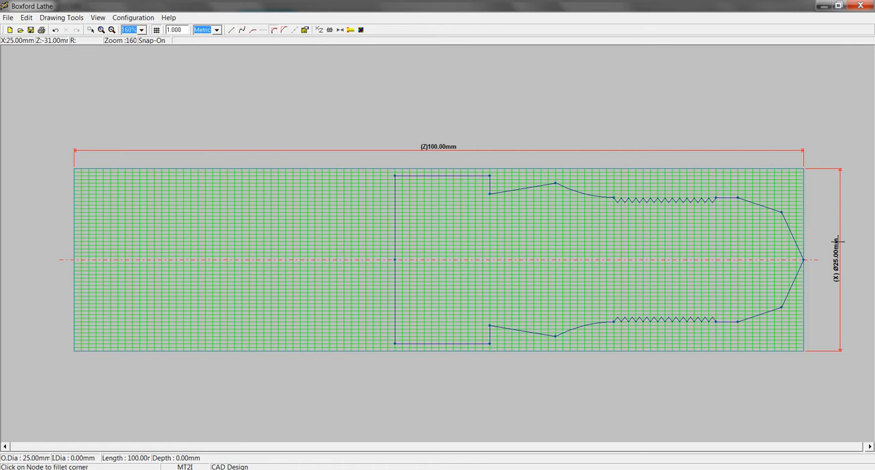
{"action": "left_click", "coordinate": [781, 212]}
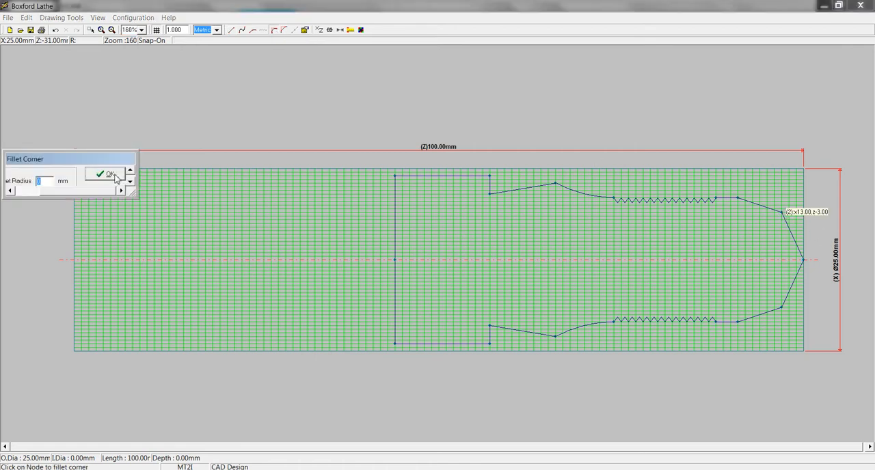
{"action": "left_click_drag", "start_coordinate": [61, 163], "coordinate": [237, 147]}
{"action": "left_click", "coordinate": [226, 164]}
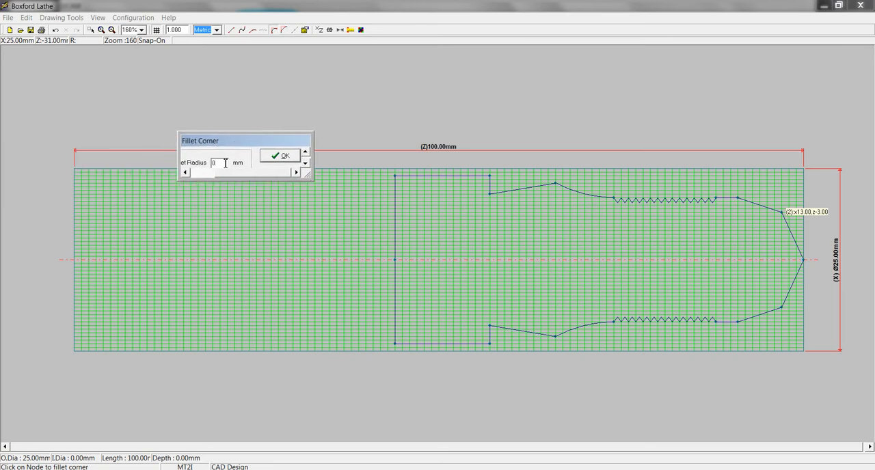
{"action": "type", "text": "2"}
{"action": "key", "text": "Return"}
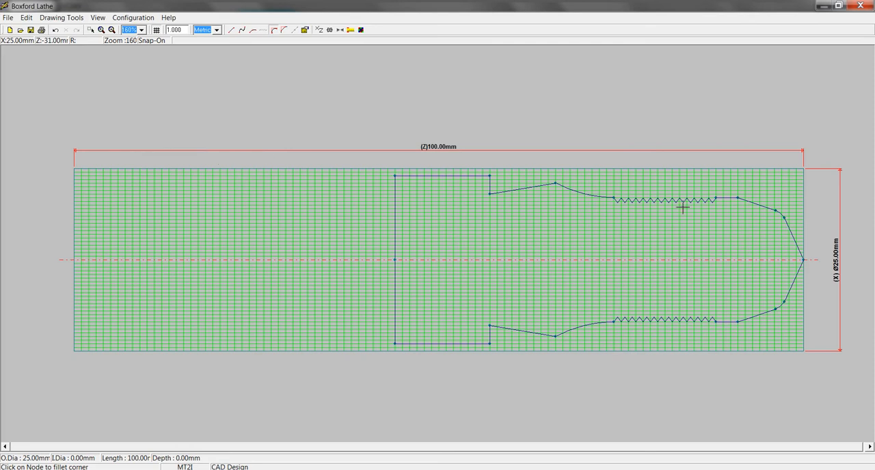
{"action": "left_click", "coordinate": [738, 199]}
{"action": "left_click", "coordinate": [289, 156]}
Try to fillet the outer corner of the Ø23 shoulder at Z-43.
{"action": "left_click", "coordinate": [490, 176]}
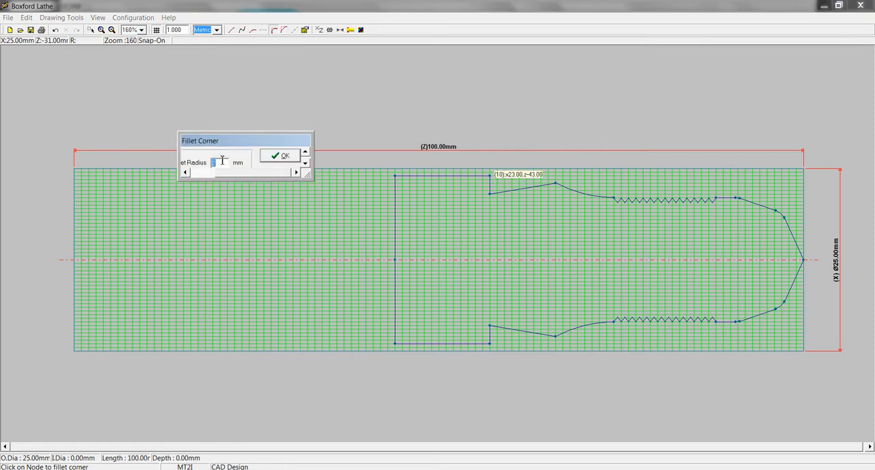
{"action": "left_click", "coordinate": [275, 156]}
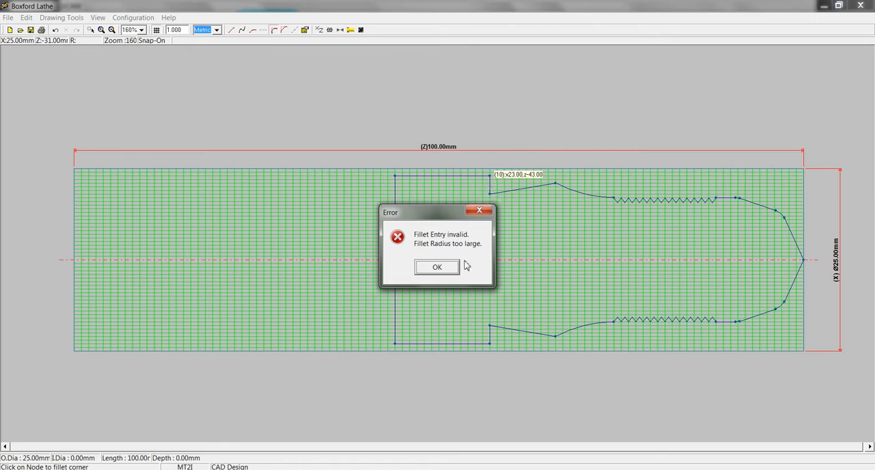
{"action": "left_click", "coordinate": [453, 267]}
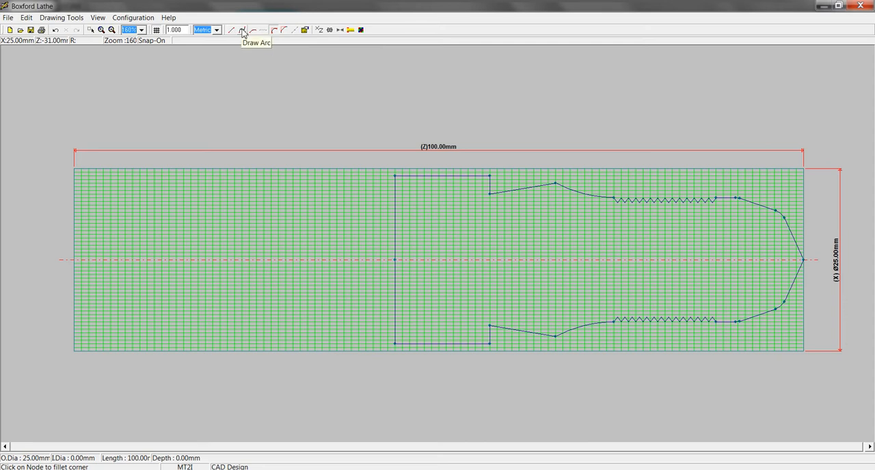
{"action": "left_click", "coordinate": [277, 32]}
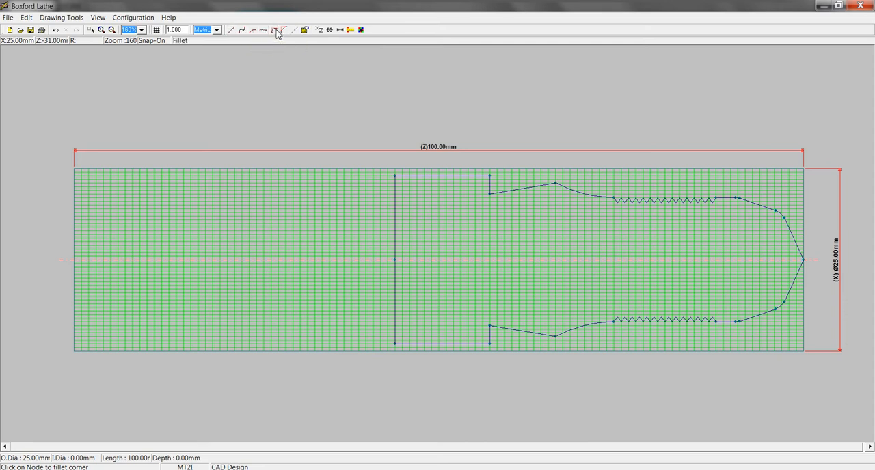
{"action": "left_click", "coordinate": [490, 176]}
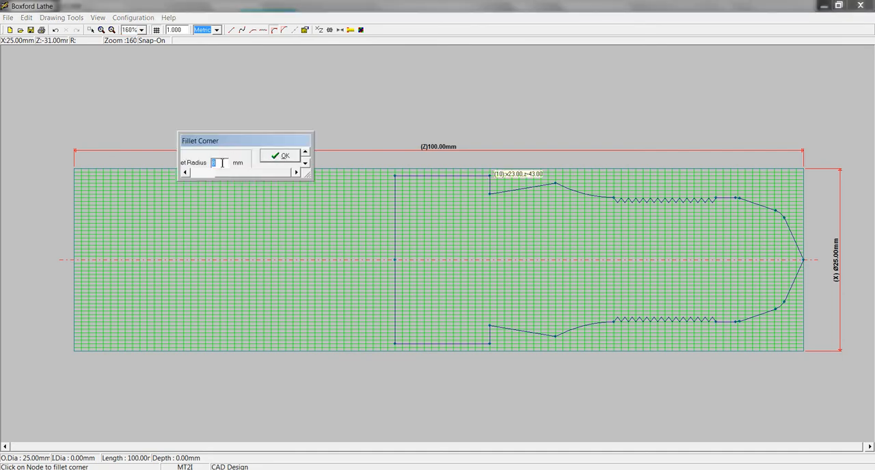
{"action": "left_click", "coordinate": [280, 156]}
{"action": "left_click", "coordinate": [438, 267]}
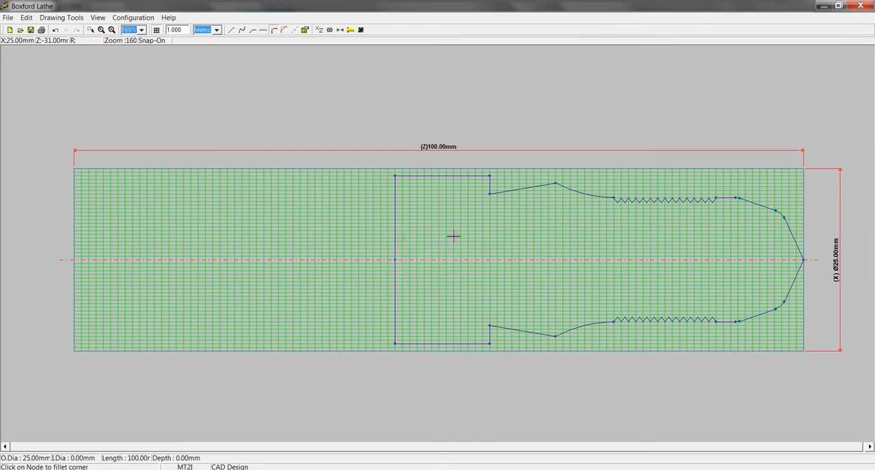
{"action": "left_click", "coordinate": [491, 179]}
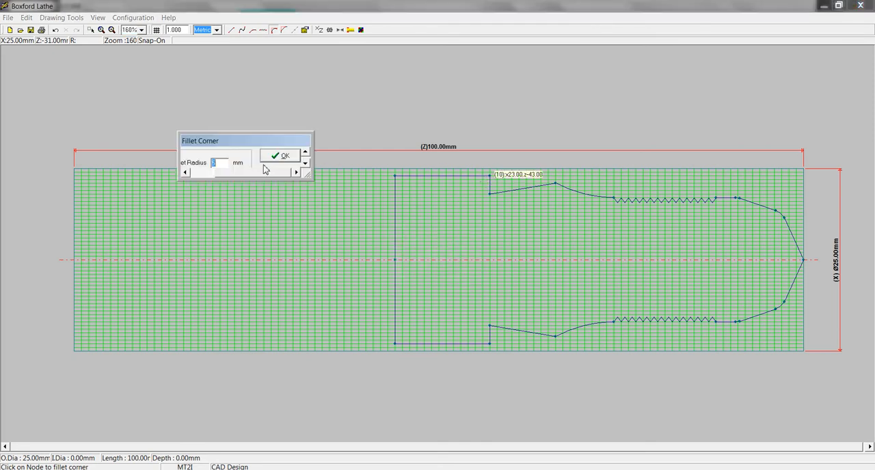
{"action": "left_click", "coordinate": [265, 163]}
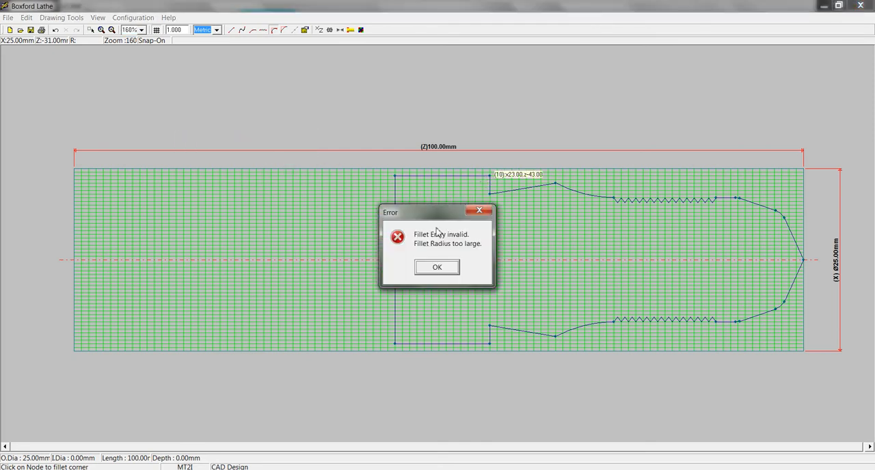
{"action": "left_click", "coordinate": [448, 273]}
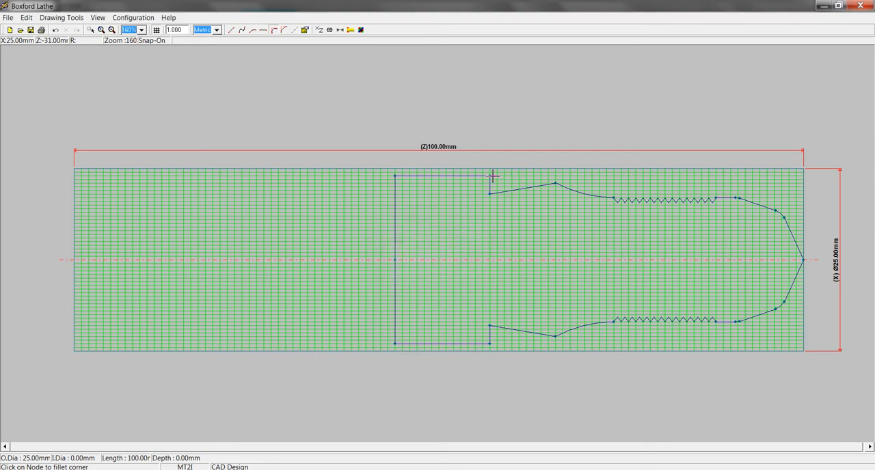
Fillet the outer corner of the Ø23 shoulder with a 2 mm radius.
{"action": "left_click", "coordinate": [490, 176]}
{"action": "left_click", "coordinate": [229, 162]}
{"action": "left_click_drag", "start_coordinate": [229, 163], "coordinate": [193, 165]}
{"action": "key", "text": "Return"}
Try to fillet the corner between the arc and the taper, and display the profile's dimensions.
{"action": "left_click", "coordinate": [557, 186]}
{"action": "left_click", "coordinate": [437, 273]}
{"action": "left_click", "coordinate": [340, 30]}
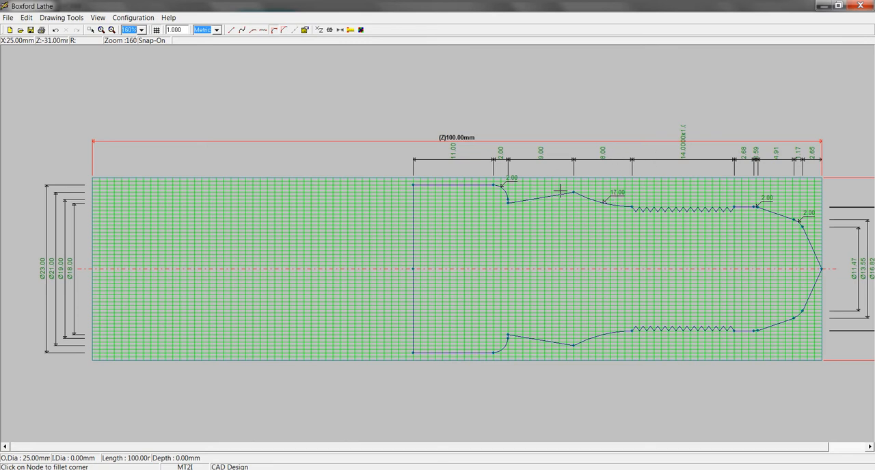
{"action": "left_click", "coordinate": [9, 18]}
{"action": "mouse_move", "coordinate": [33, 103]}
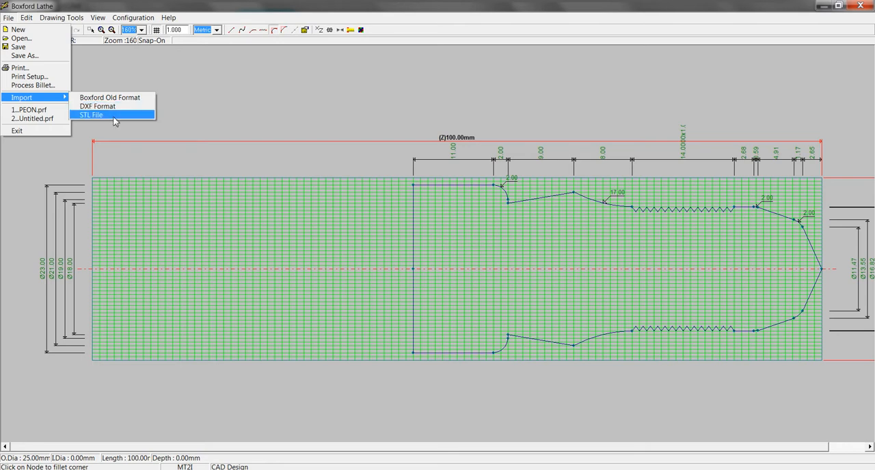
{"action": "left_click", "coordinate": [575, 116]}
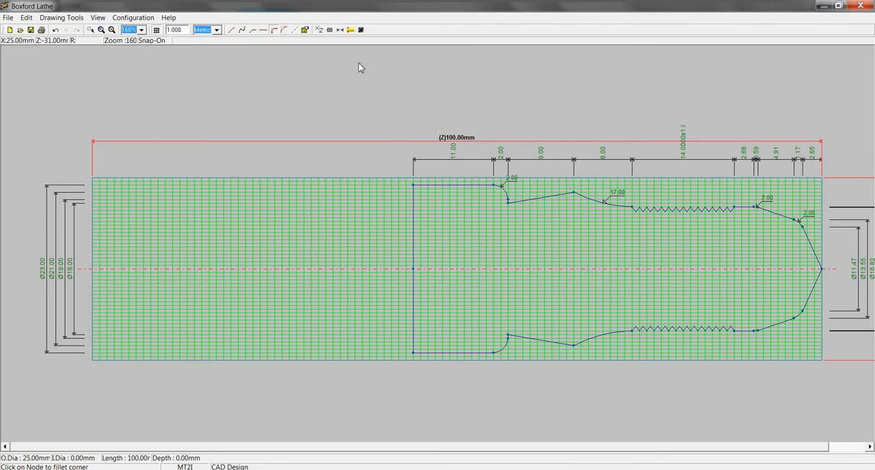
Toggle the profile between the half view and the full mirrored view to compare them.
{"action": "left_click", "coordinate": [329, 30]}
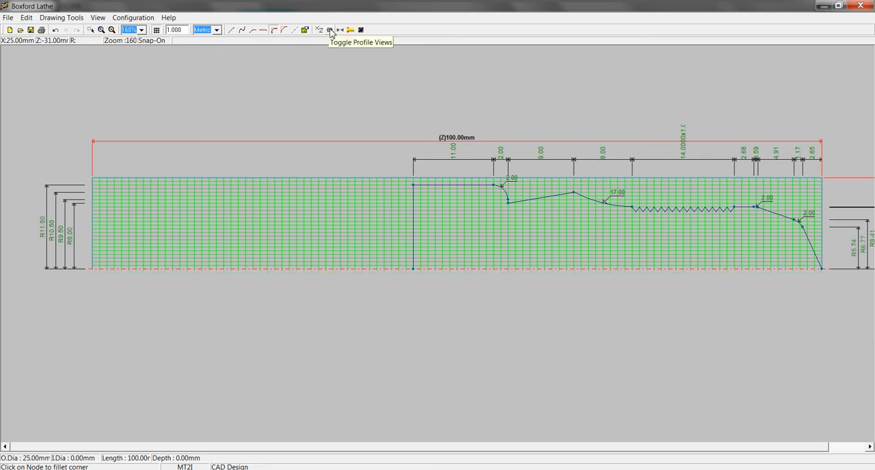
{"action": "left_click", "coordinate": [330, 30]}
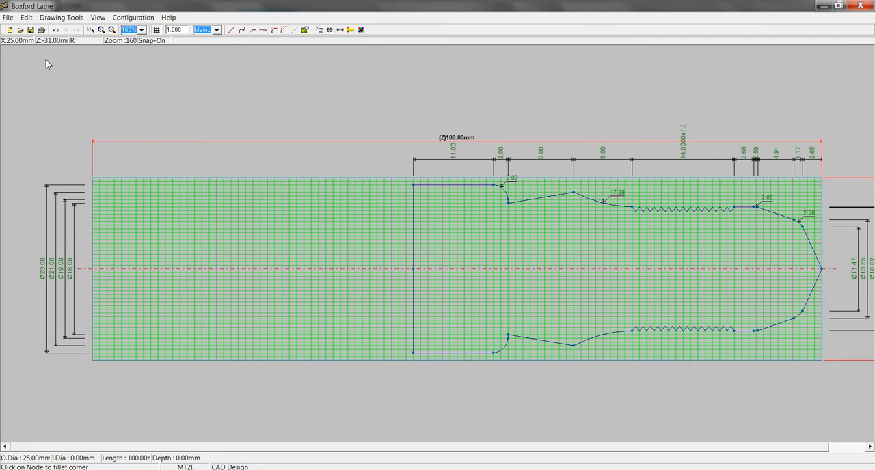
Start processing the billet and save the CAD profile as PEON, replacing the existing file.
{"action": "left_click", "coordinate": [9, 19]}
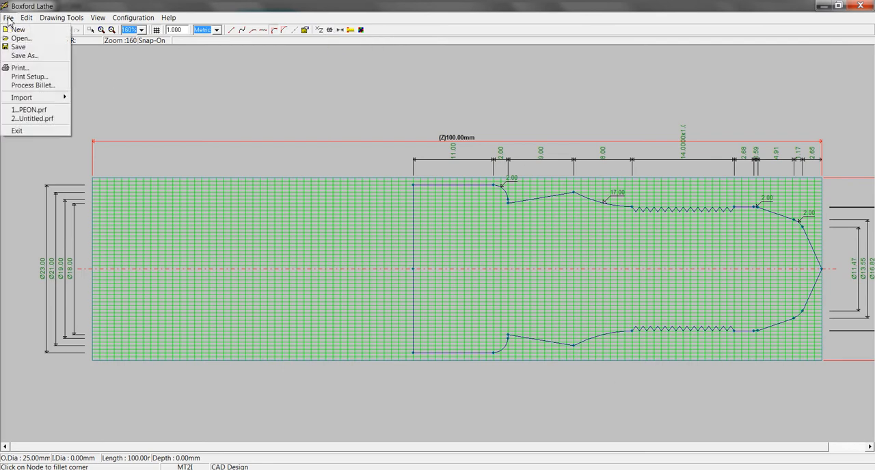
{"action": "left_click", "coordinate": [36, 86]}
{"action": "left_click", "coordinate": [389, 272]}
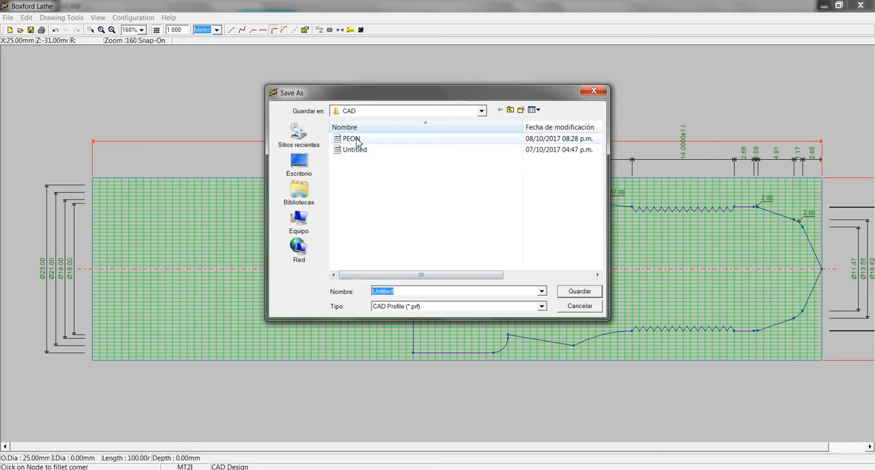
{"action": "left_click", "coordinate": [356, 140]}
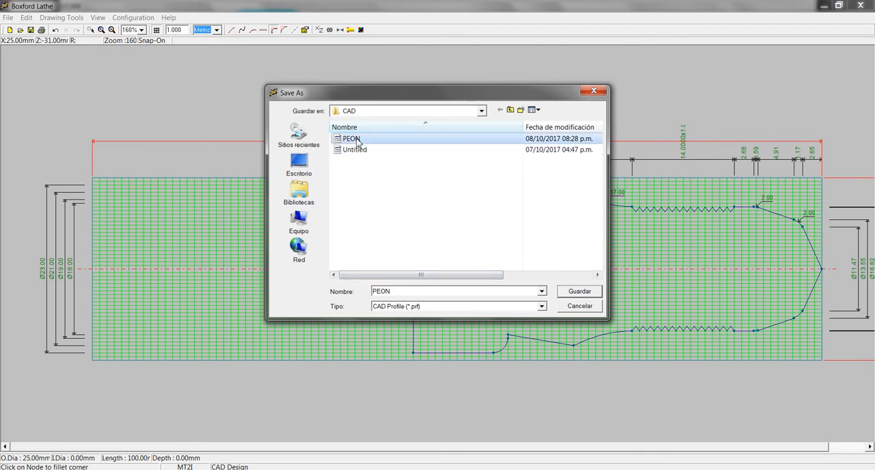
{"action": "left_click", "coordinate": [579, 292]}
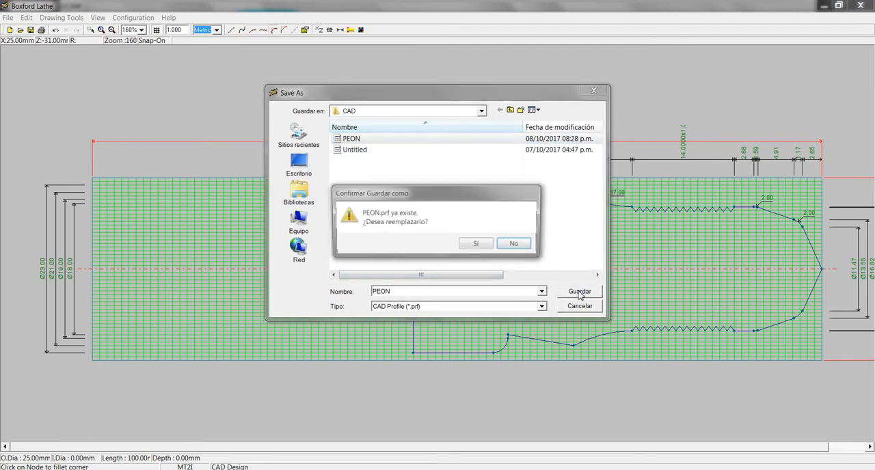
{"action": "left_click", "coordinate": [483, 245]}
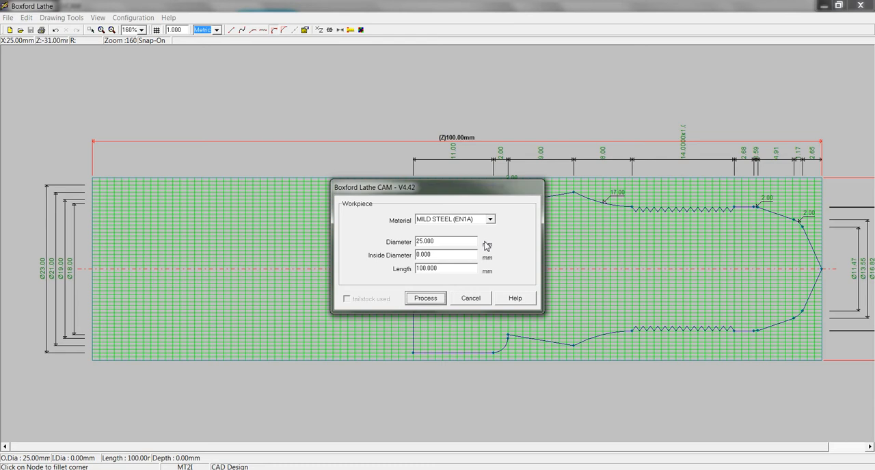
Set the workpiece material to ALU(2011)/BRASS(CZ121M), process the workpiece and save the G&M program as PEON.GML, replacing the existing file.
{"action": "left_click", "coordinate": [490, 219]}
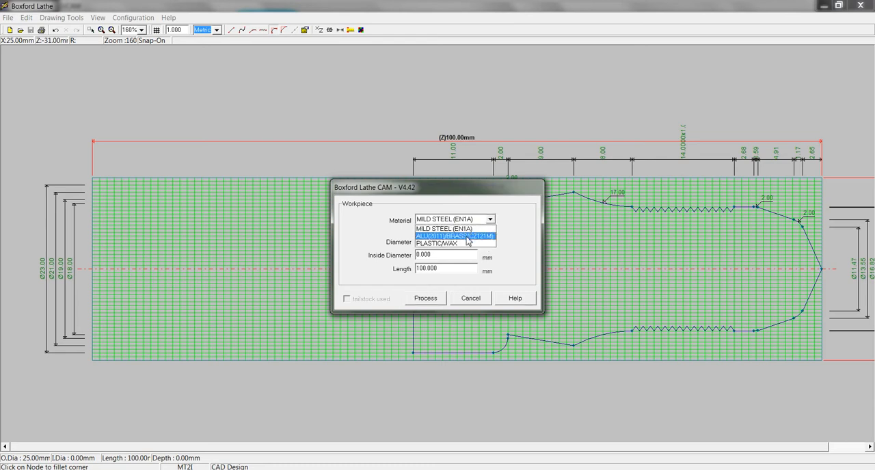
{"action": "left_click", "coordinate": [468, 236]}
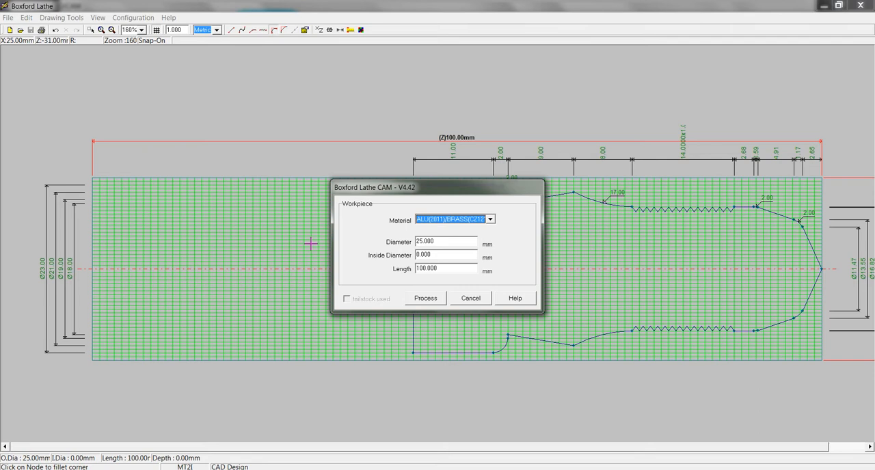
{"action": "double_click", "coordinate": [456, 244]}
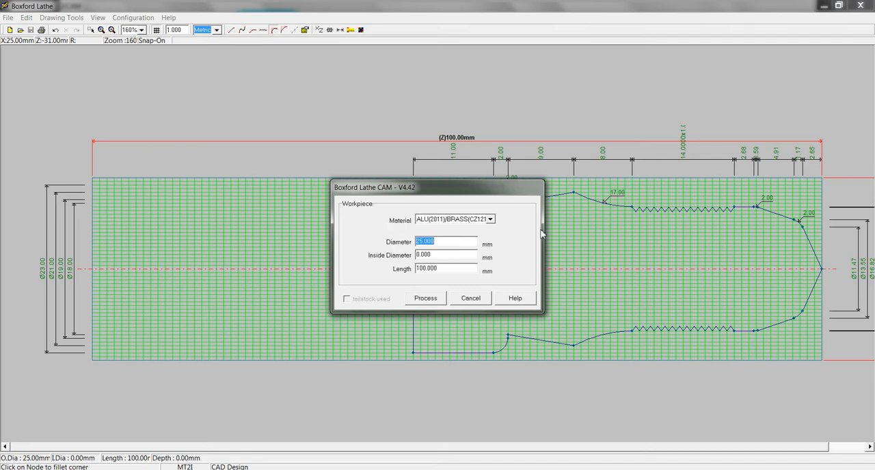
{"action": "left_click", "coordinate": [448, 243]}
{"action": "left_click", "coordinate": [419, 304]}
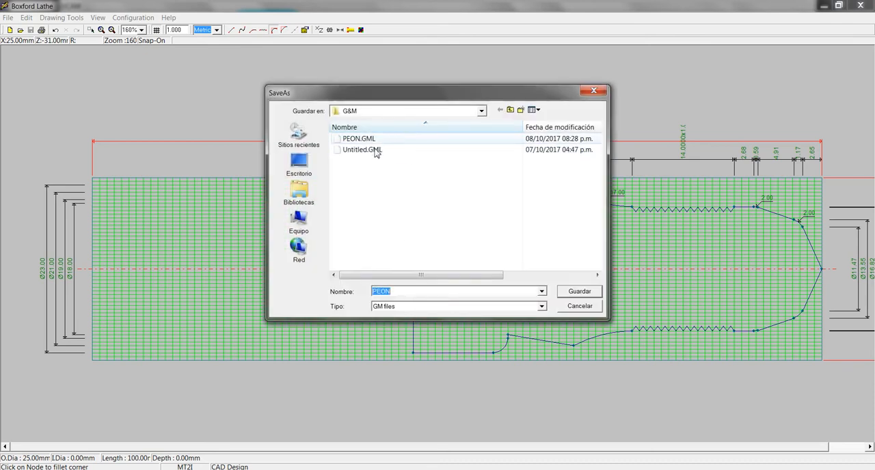
{"action": "double_click", "coordinate": [383, 141]}
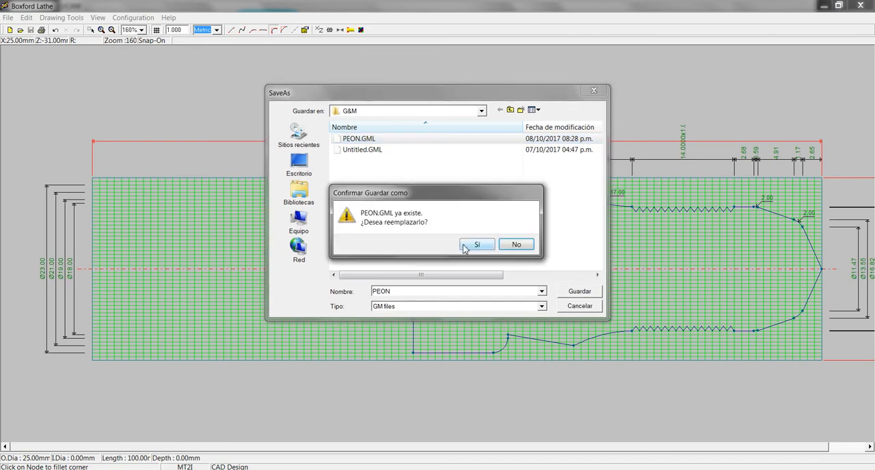
{"action": "left_click", "coordinate": [466, 246]}
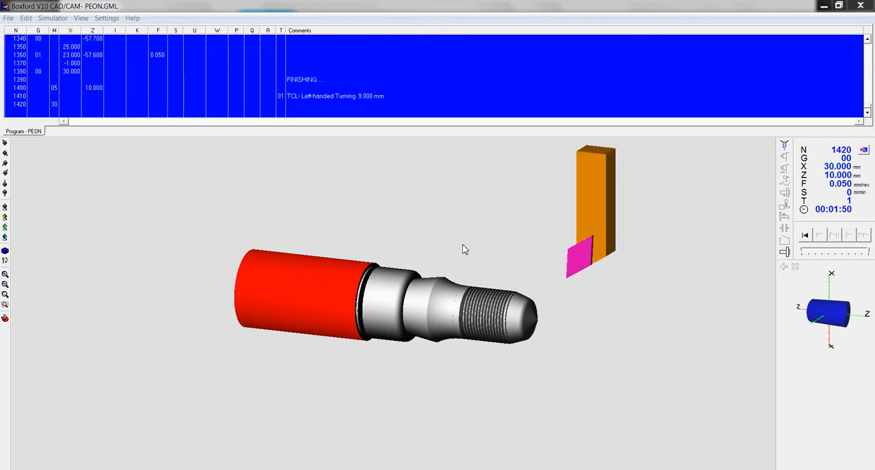
Reduce the simulation speed and replay the PEON machining simulation from the beginning of the program.
{"action": "left_click", "coordinate": [822, 250]}
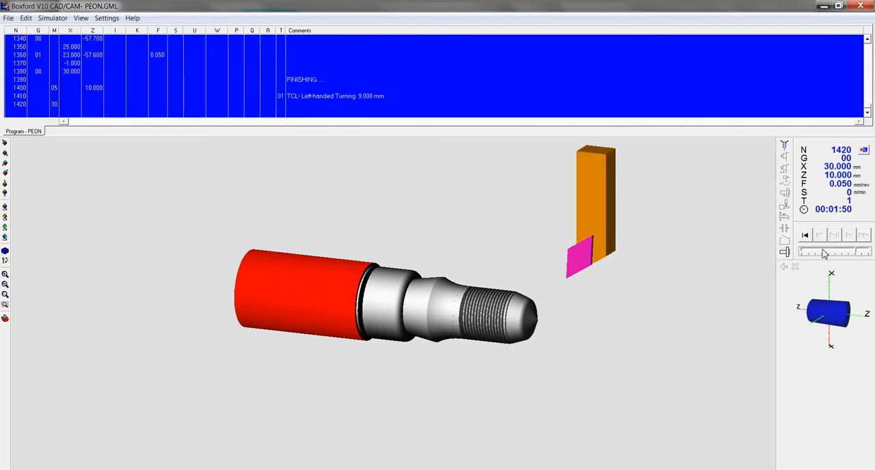
{"action": "left_click", "coordinate": [805, 235]}
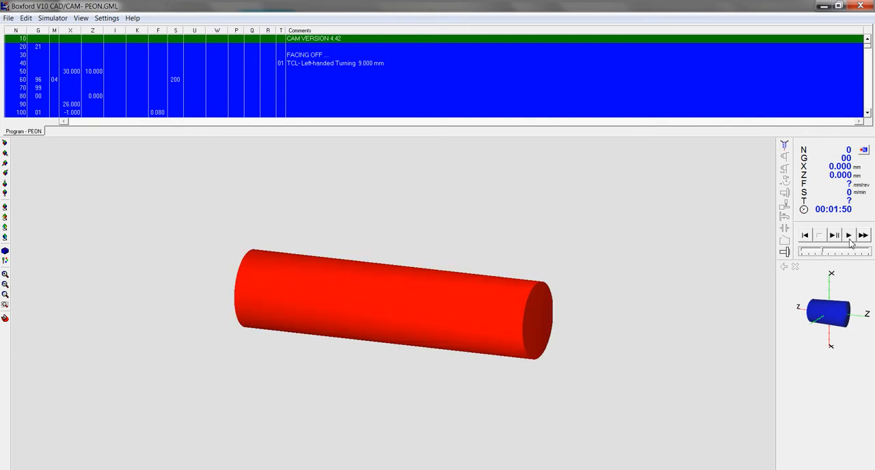
{"action": "left_click", "coordinate": [848, 236]}
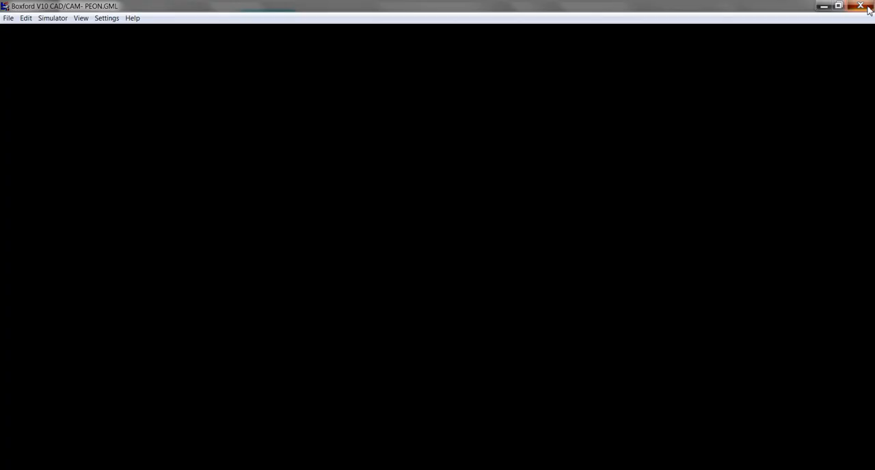
Close the simulator and open the machine control screen for the PEON program.
{"action": "left_click", "coordinate": [859, 6]}
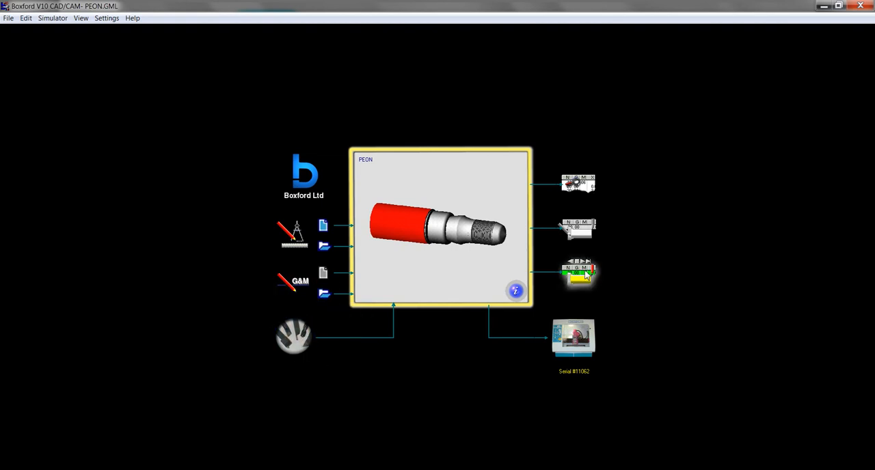
{"action": "left_click", "coordinate": [572, 340]}
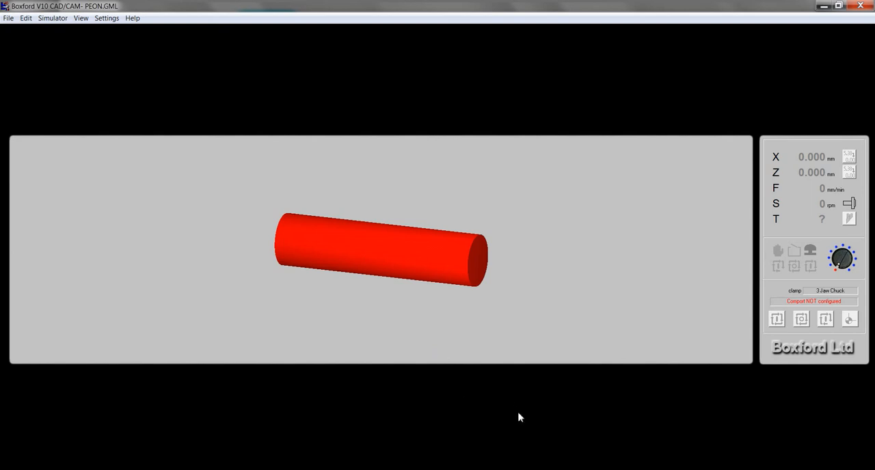
{"action": "left_click", "coordinate": [366, 468]}
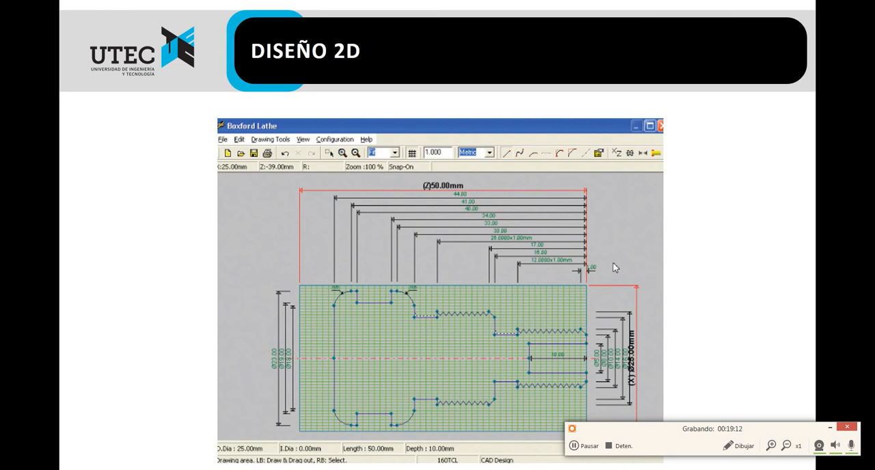
{"action": "left_click", "coordinate": [766, 329]}
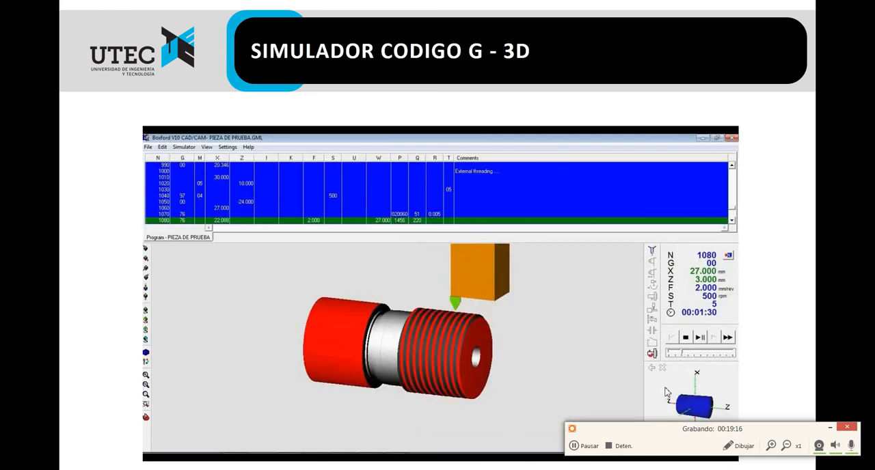
{"action": "left_click_drag", "start_coordinate": [659, 429], "coordinate": [653, 469]}
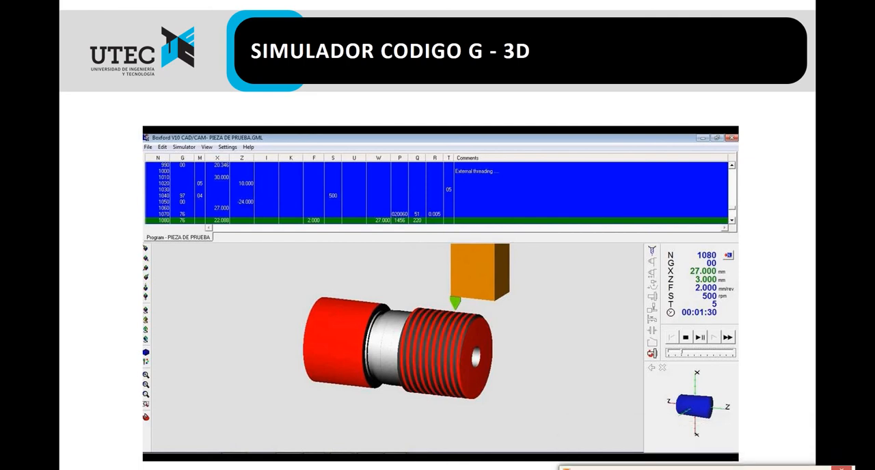